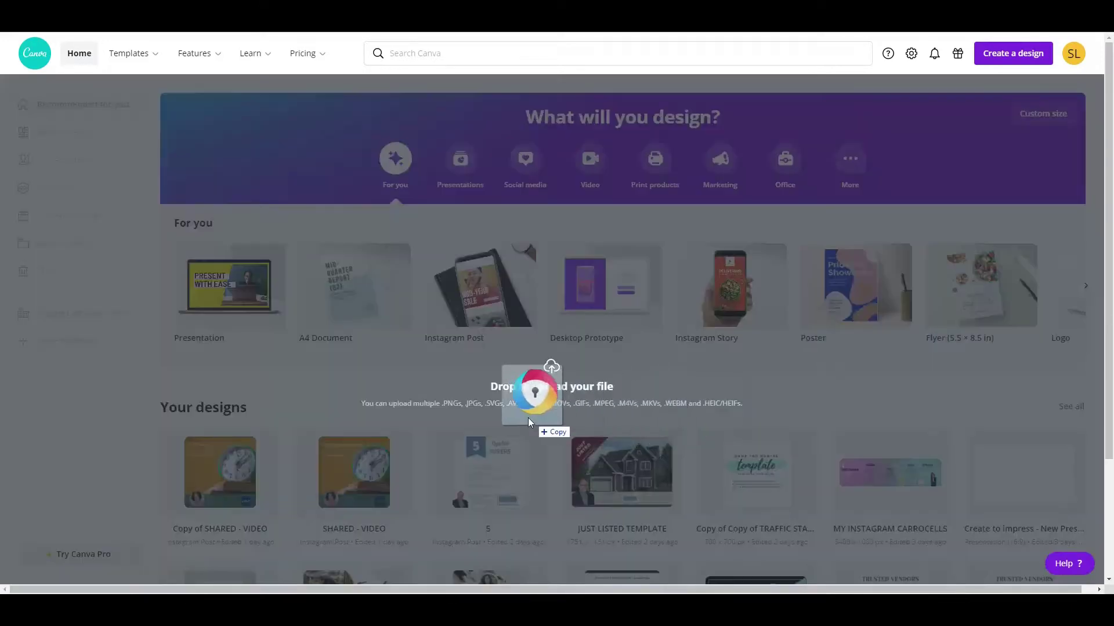
Step: Drag the Listing Package PDF checklist onto the Canva home page to import it
mouse_move(924, 179)
left_mouse_down()
mouse_move(482, 410)
mouse_move(440, 396)
left_mouse_up()
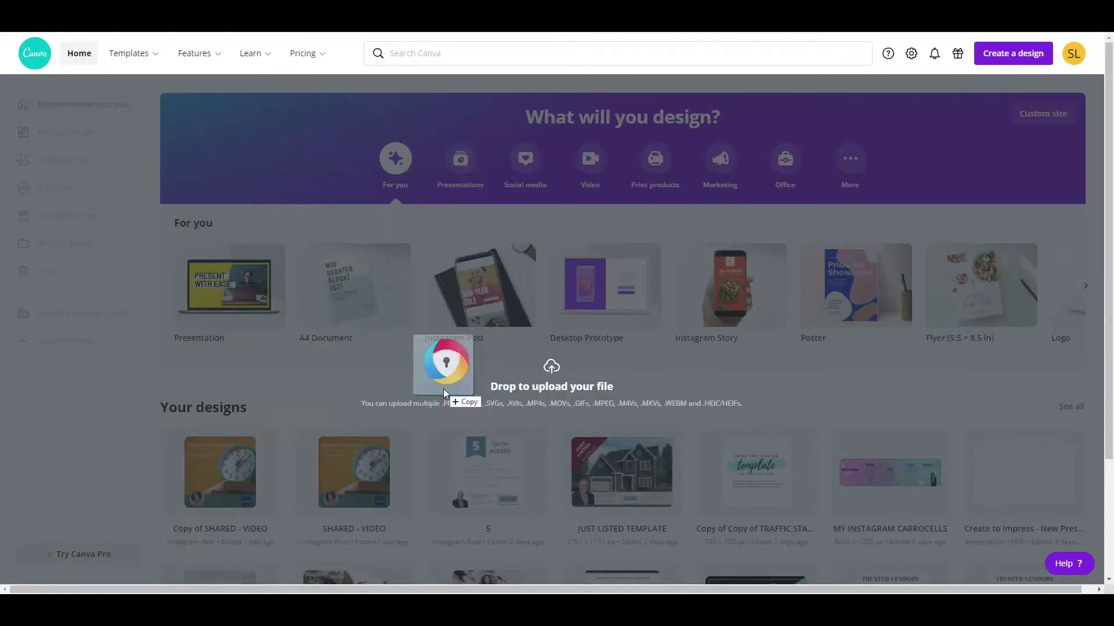
left_click_drag(439, 396, 443, 394)
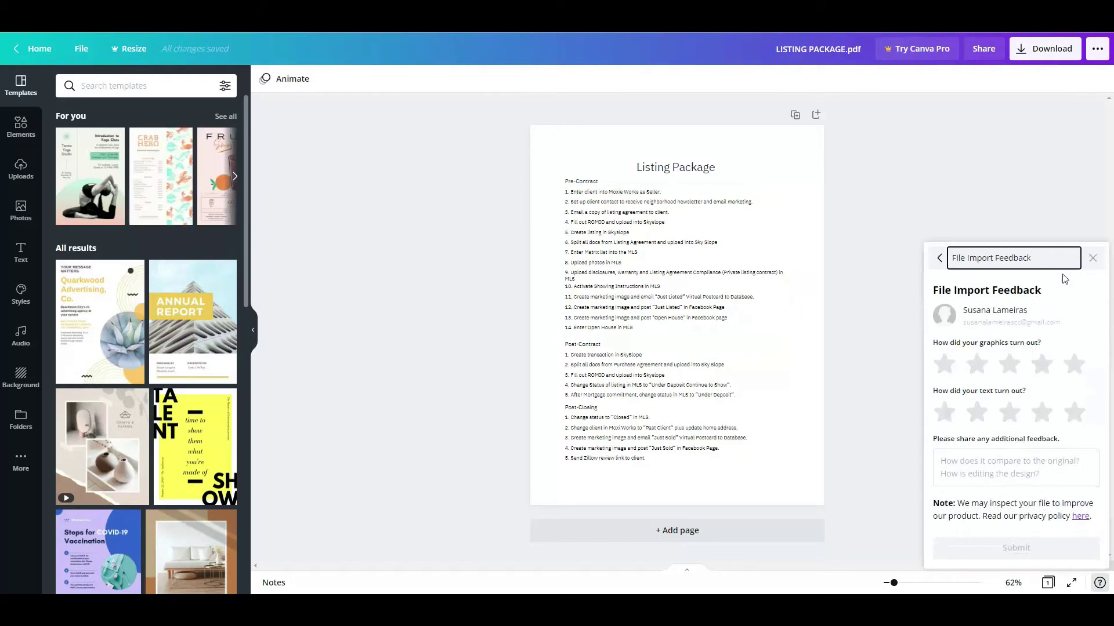
Step: Dismiss the import feedback, zoom to 115%, and select the Listing Package title text
left_click(1094, 260)
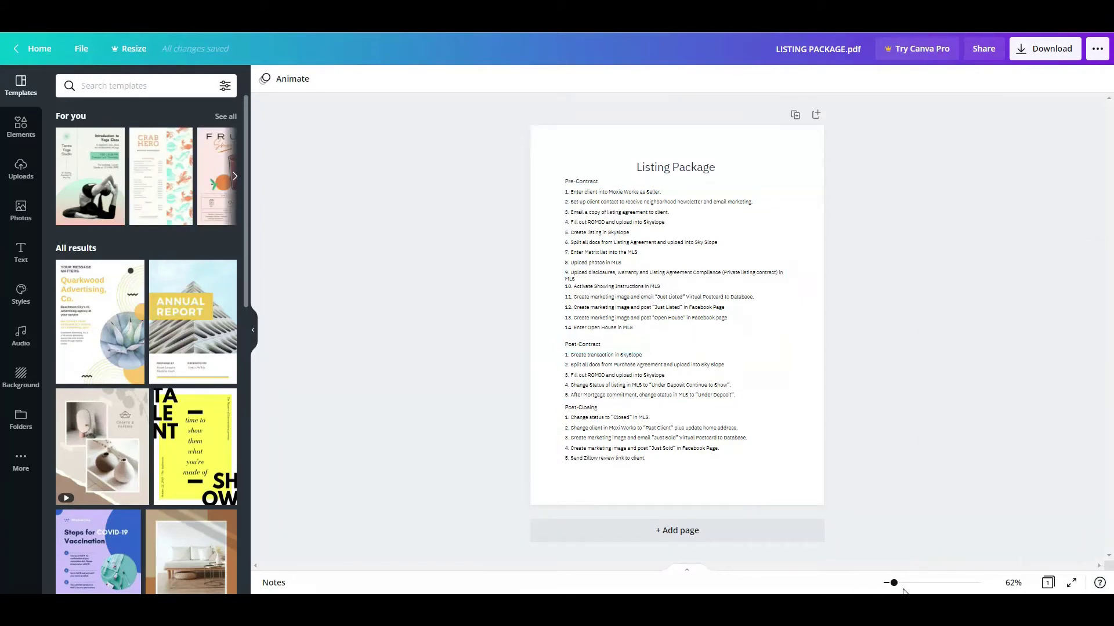
left_click_drag(893, 583, 903, 583)
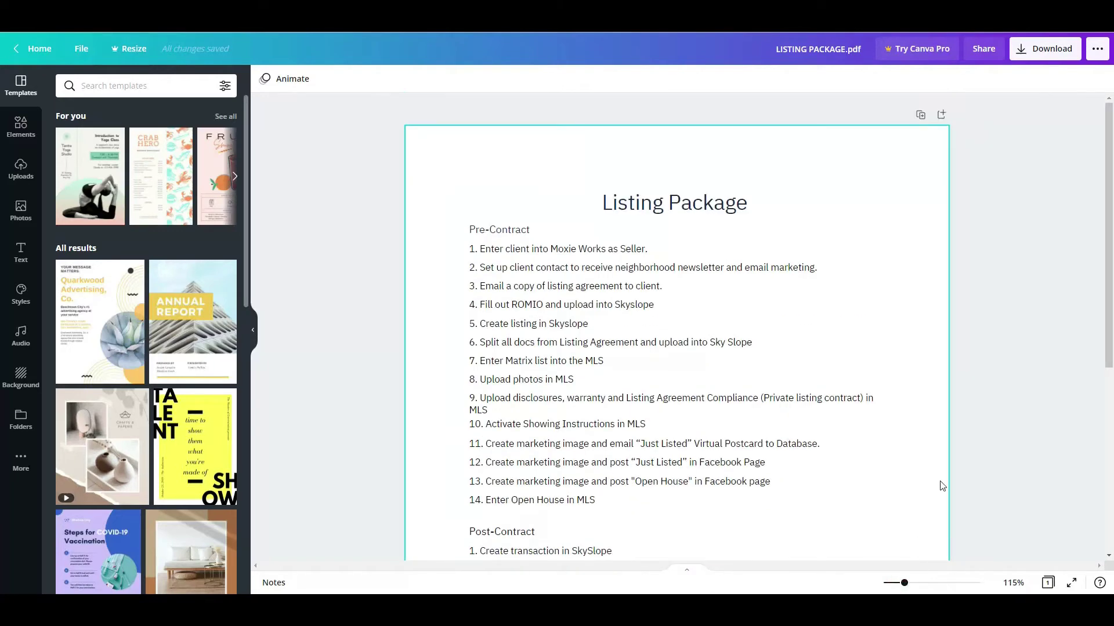
double_click(703, 207)
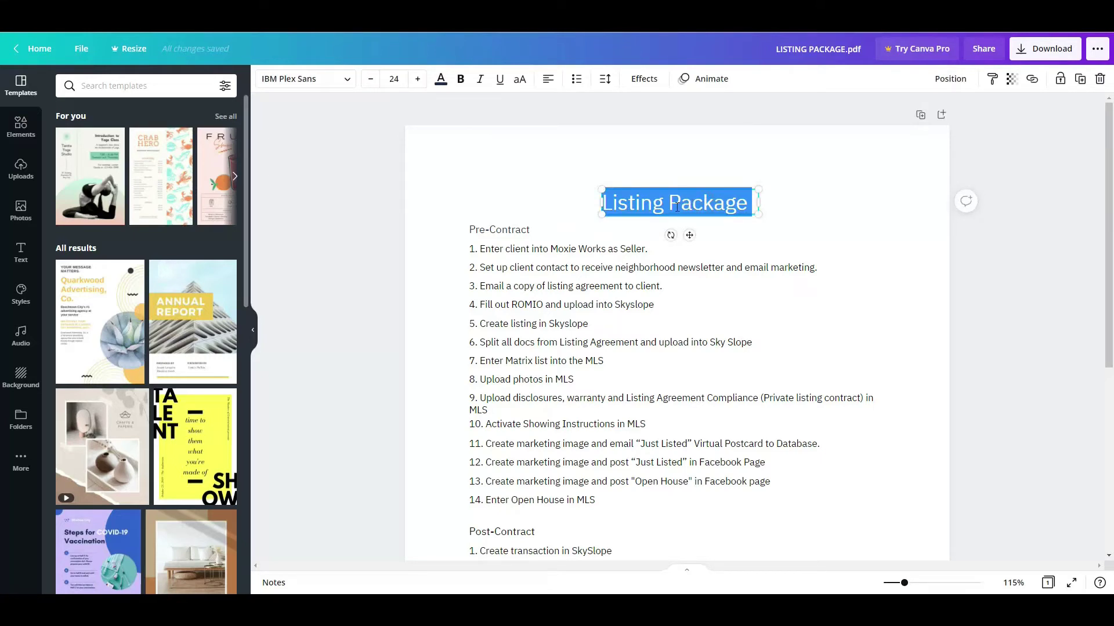
Step: Delete the word 'Seller' from the end of Pre-Contract list item 1
double_click(542, 255)
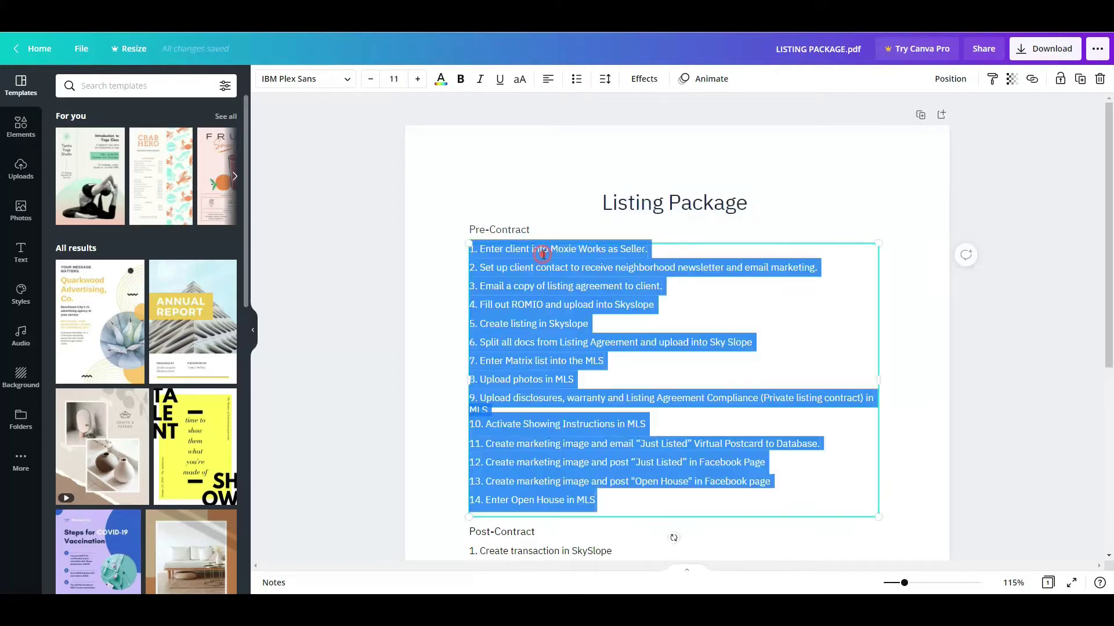
left_click(542, 254)
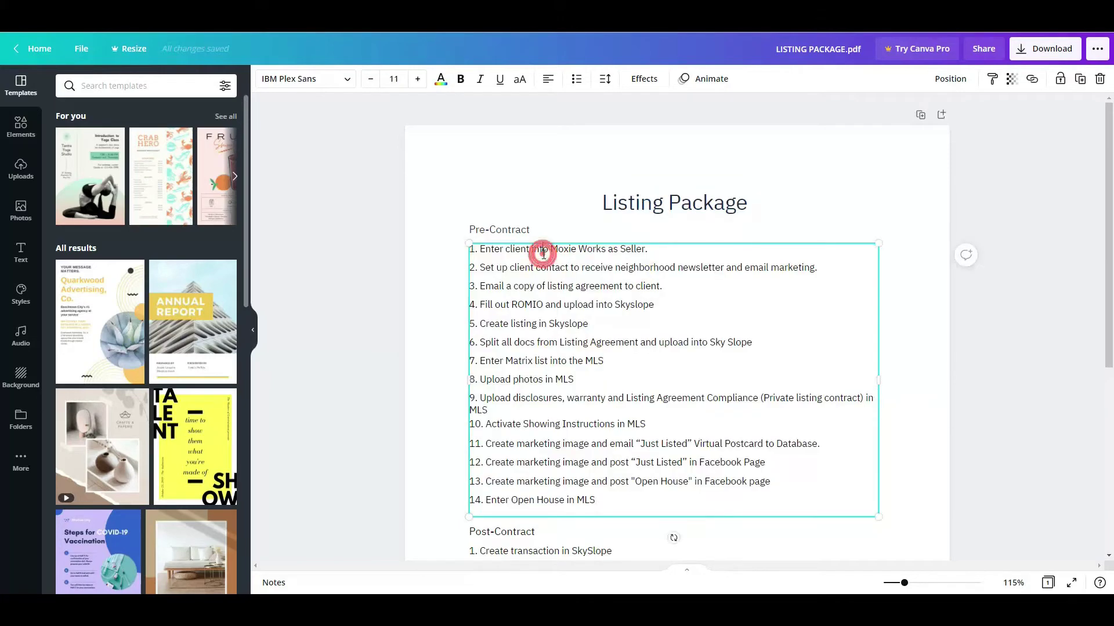
left_click(661, 249)
key("BackSpace")
key("BackSpace")
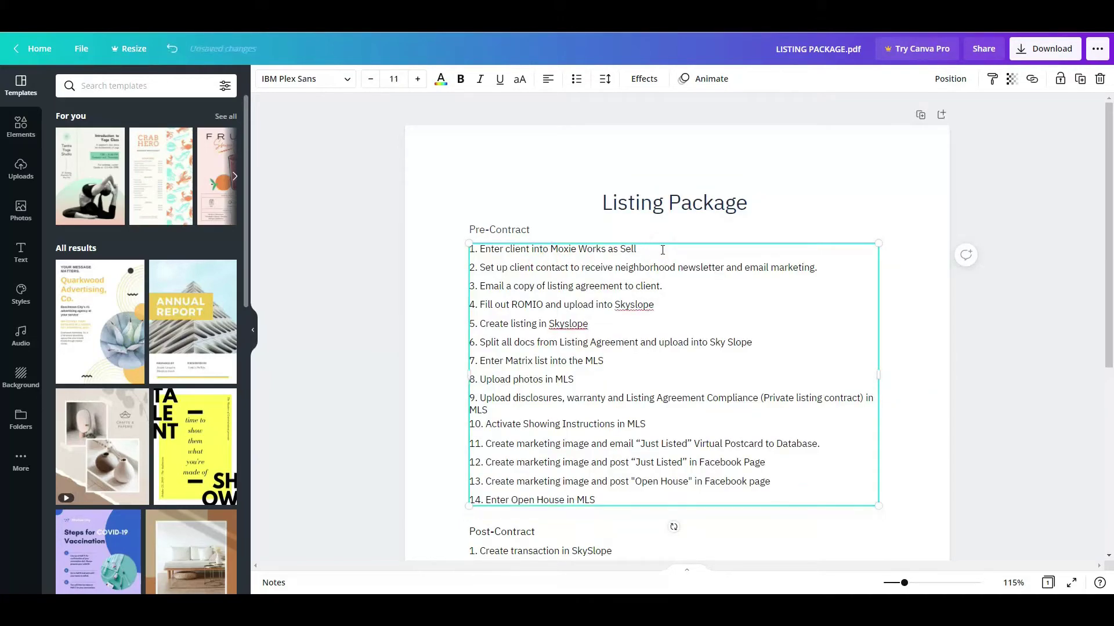
key("BackSpace")
key("BackSpace")
key("BackSpace")
key("BackSpace")
key("BackSpace")
type("Se")
type("ller.")
Step: Switch the Pre-Contract heading font to Montserrat
left_click(543, 230)
double_click(526, 229)
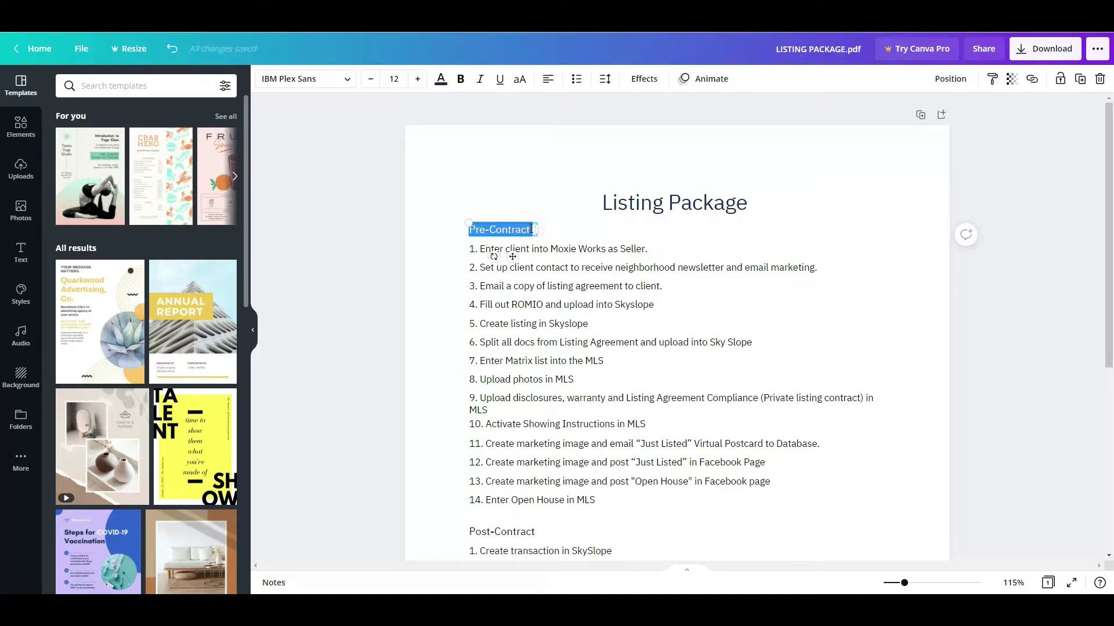
left_click(347, 80)
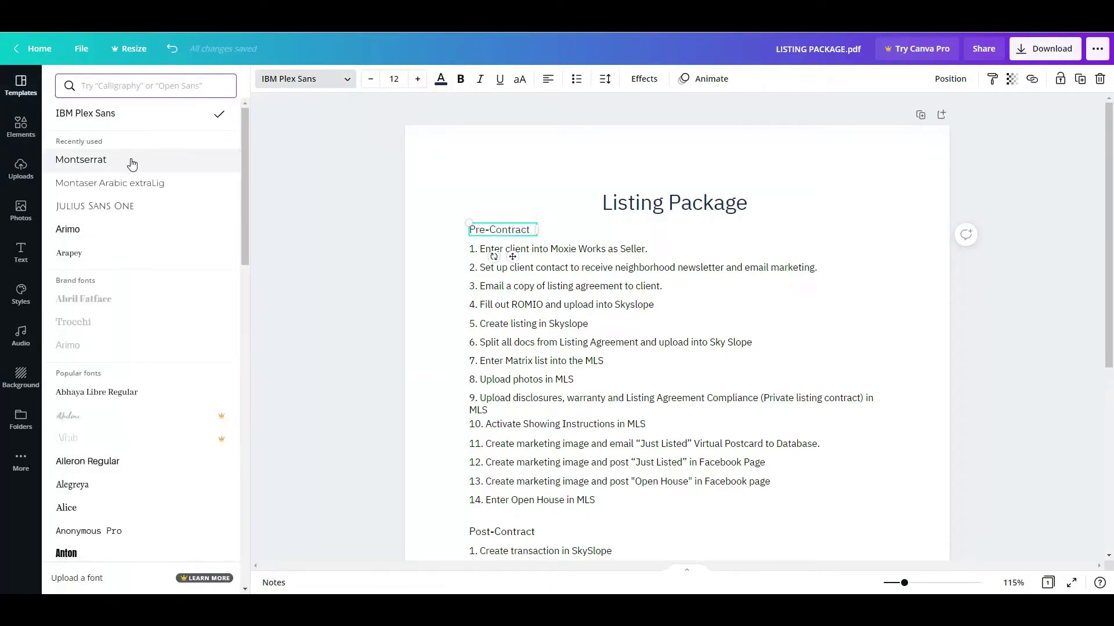
left_click(128, 169)
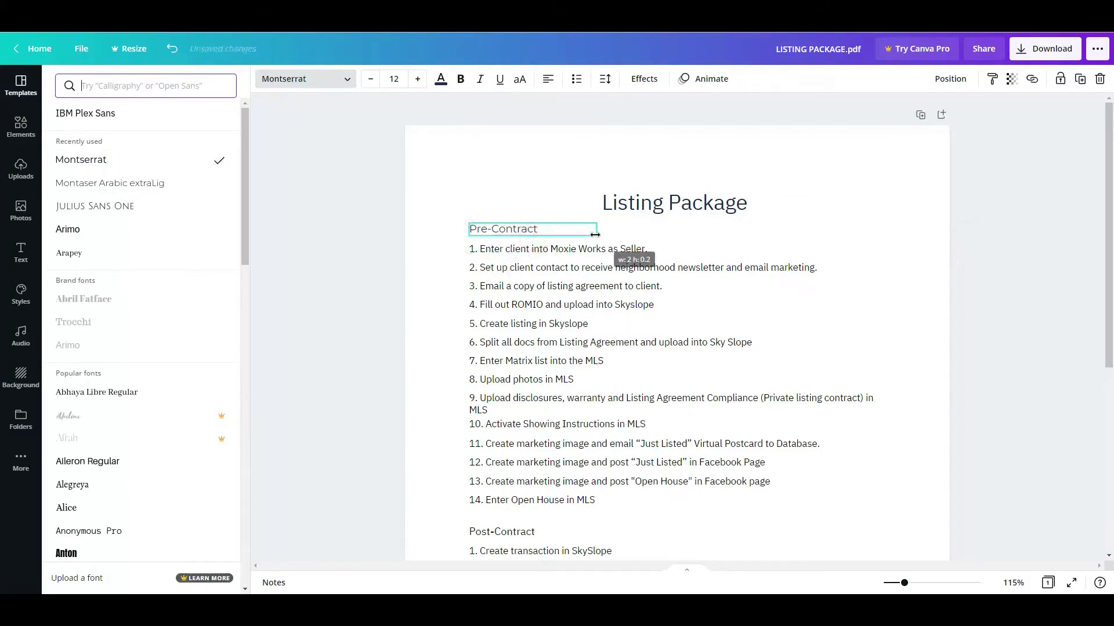
left_click(358, 296)
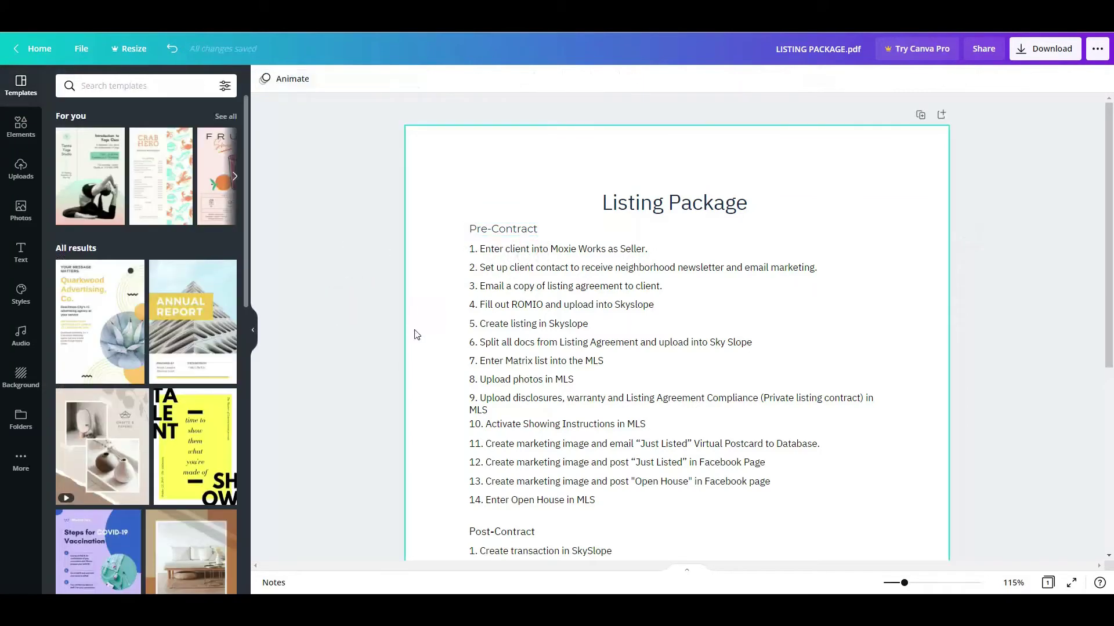
left_click(479, 341)
scroll(487, 341, "down", 2)
scroll(483, 342, "down", 2)
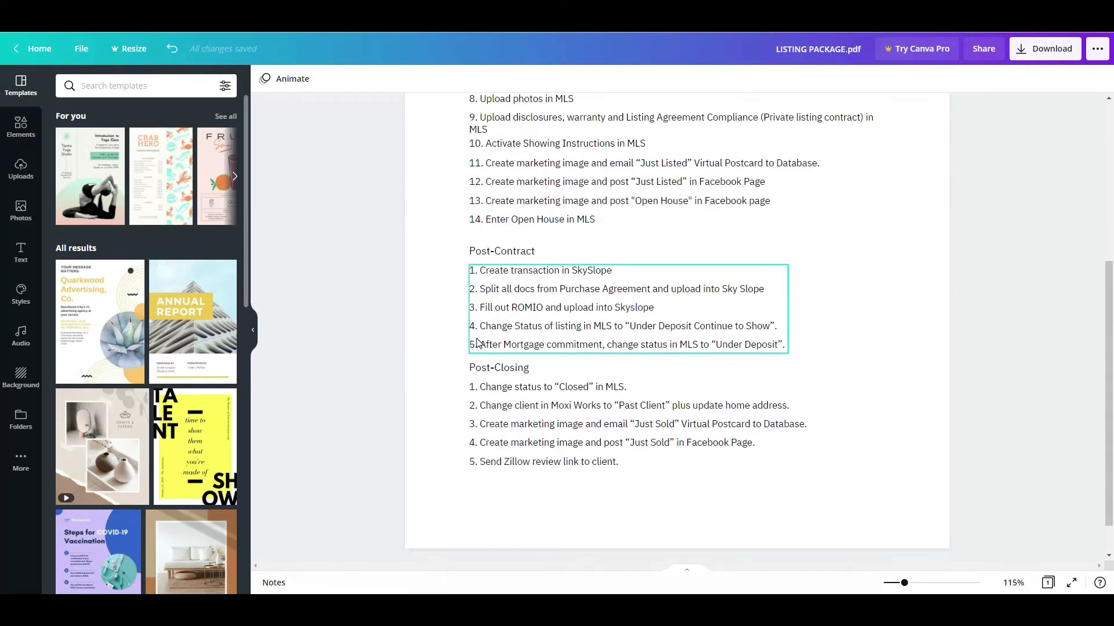
scroll(879, 403, "up", 4)
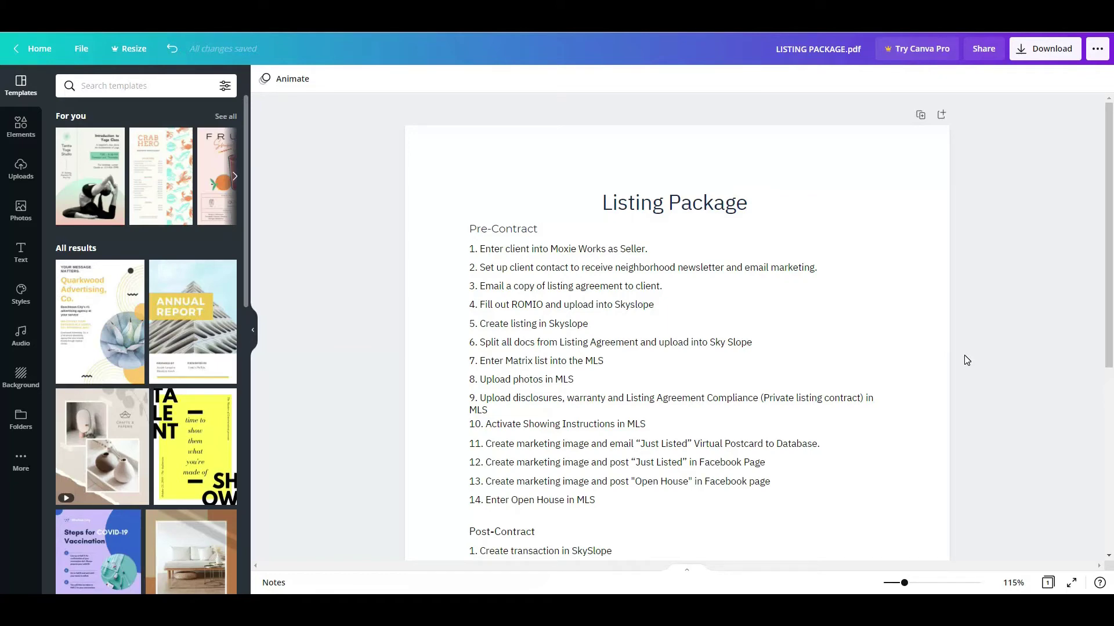
scroll(654, 373, "down", 3)
scroll(630, 372, "down", 1)
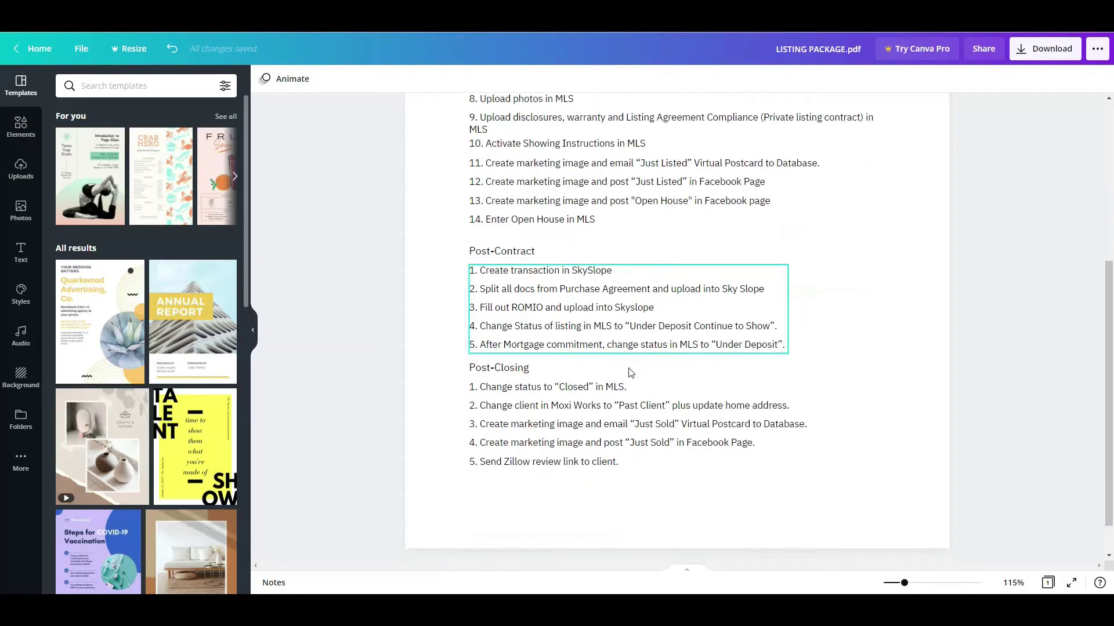
scroll(630, 372, "up", 2)
scroll(629, 370, "up", 2)
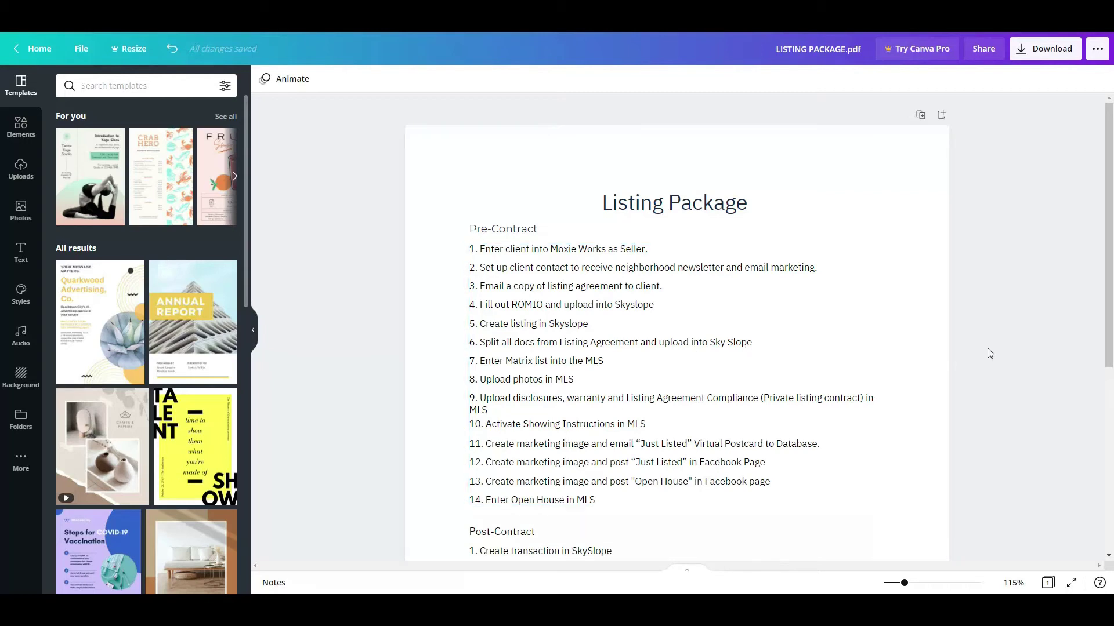
left_click(617, 365)
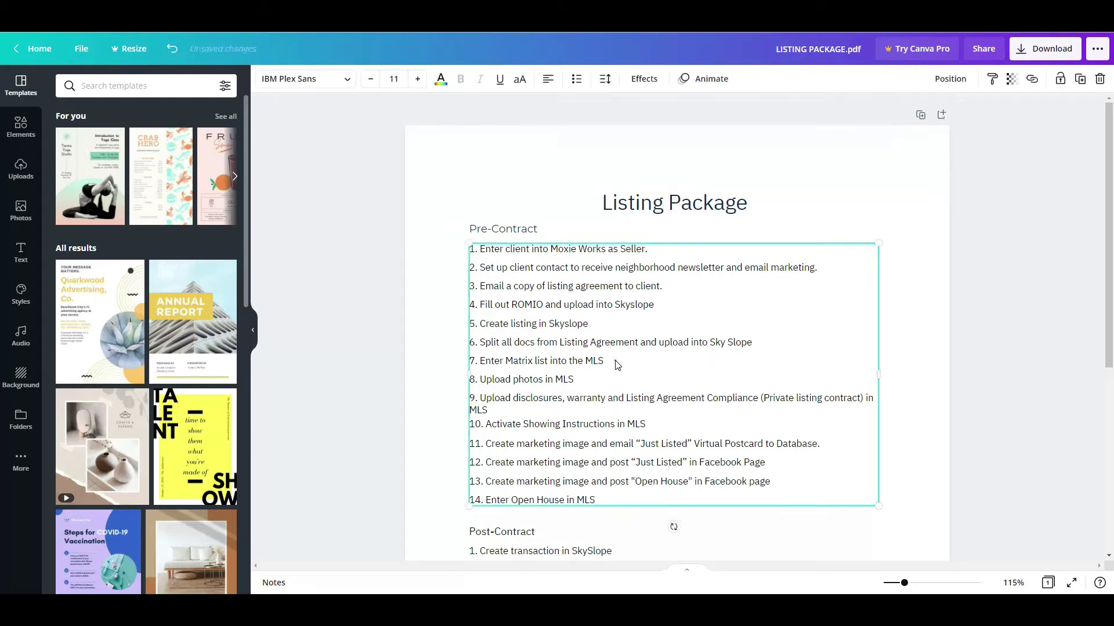
left_click(918, 349)
left_click(1015, 344)
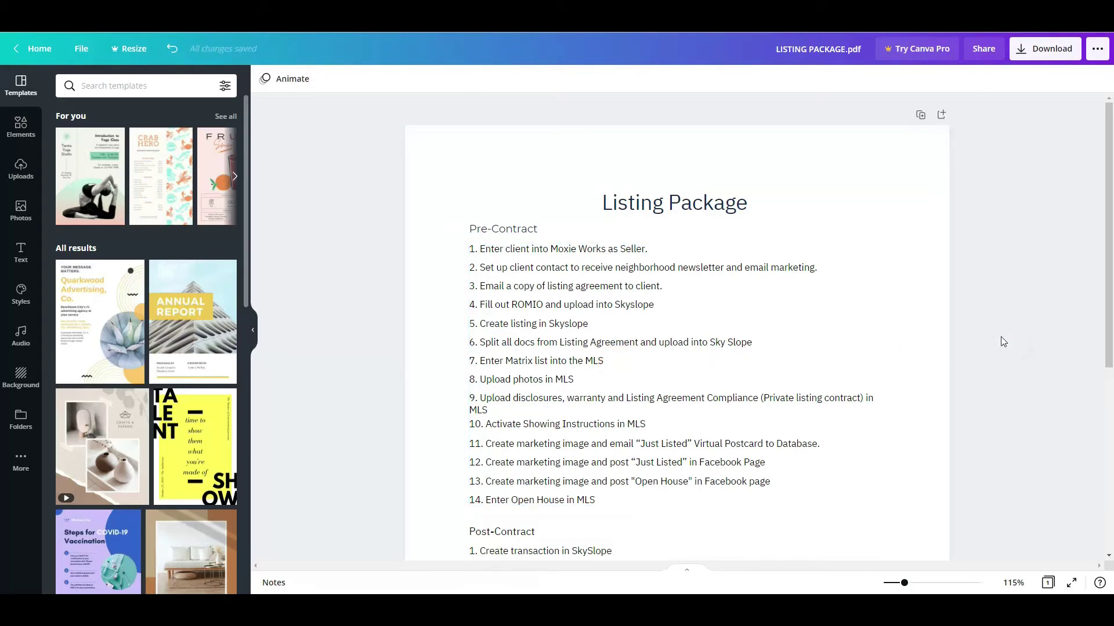
left_click(1049, 53)
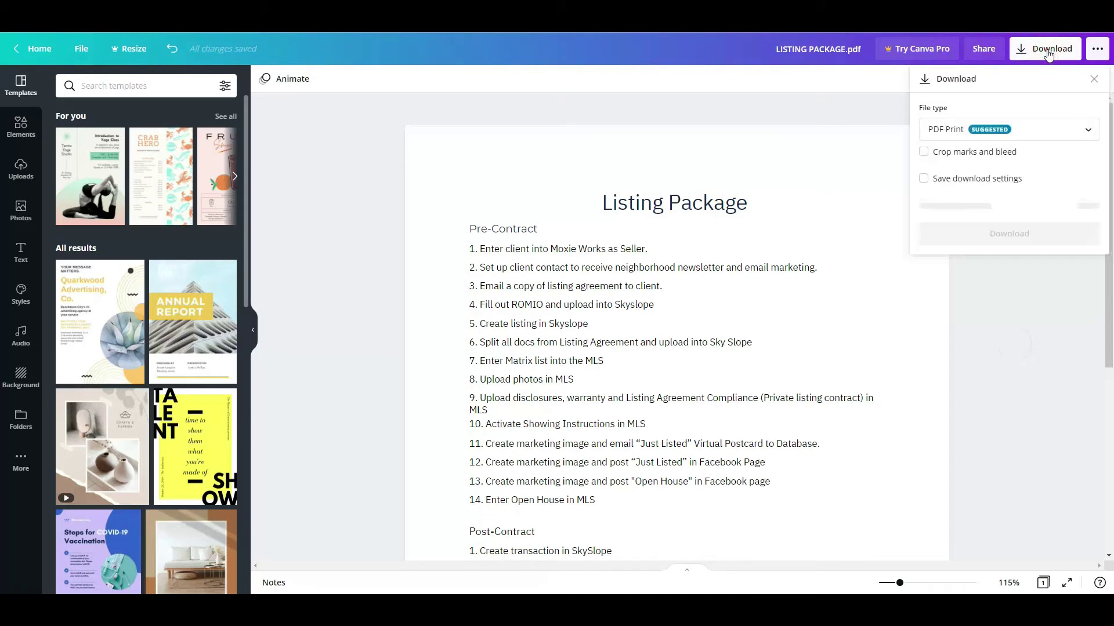
Step: Keep PDF Print as the download file type after browsing the format list
left_click(951, 133)
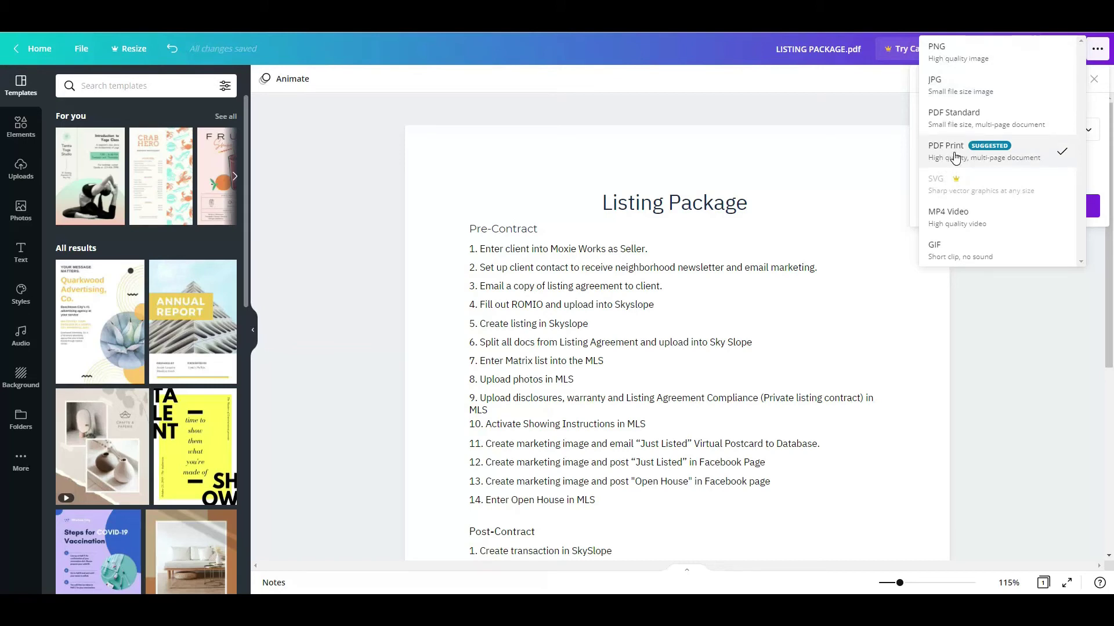
left_click(955, 157)
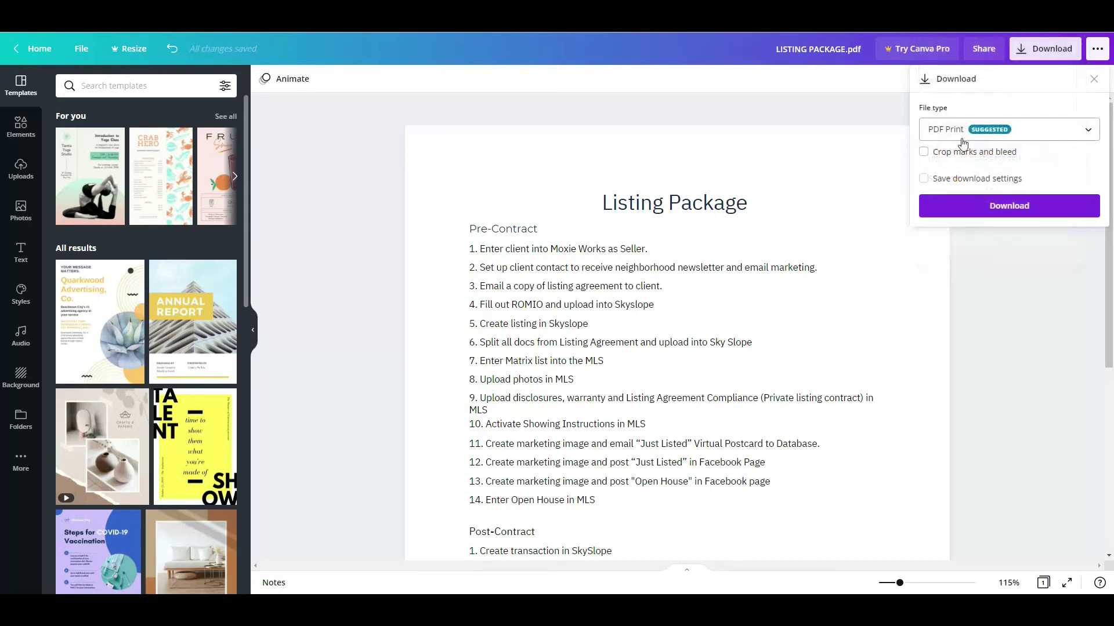